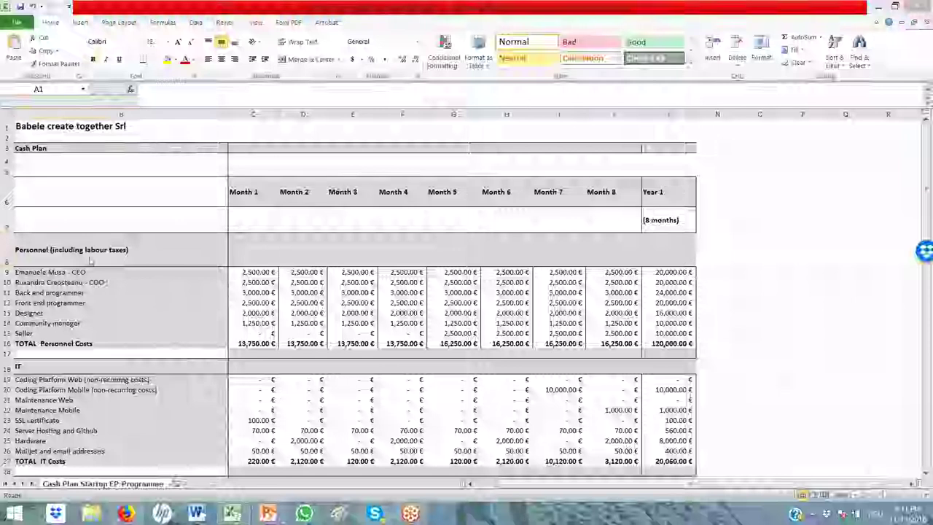
- Review the Personnel cost lines of the cash plan, from the section heading down to the IT heading
left_click(120, 250)
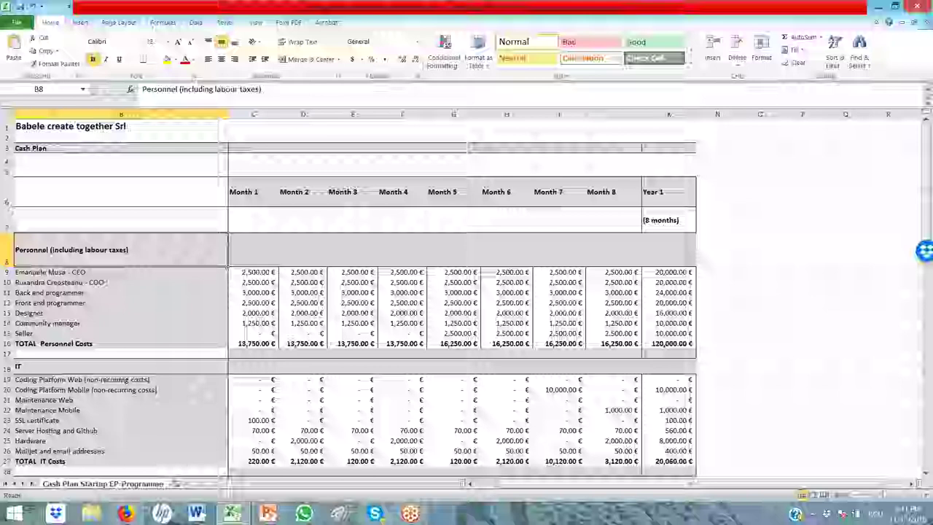
key("Down")
key("Down")
key("Down")
key("Down")
key("Down")
key("Down")
key("Down")
key("Down")
key("Down")
key("Down")
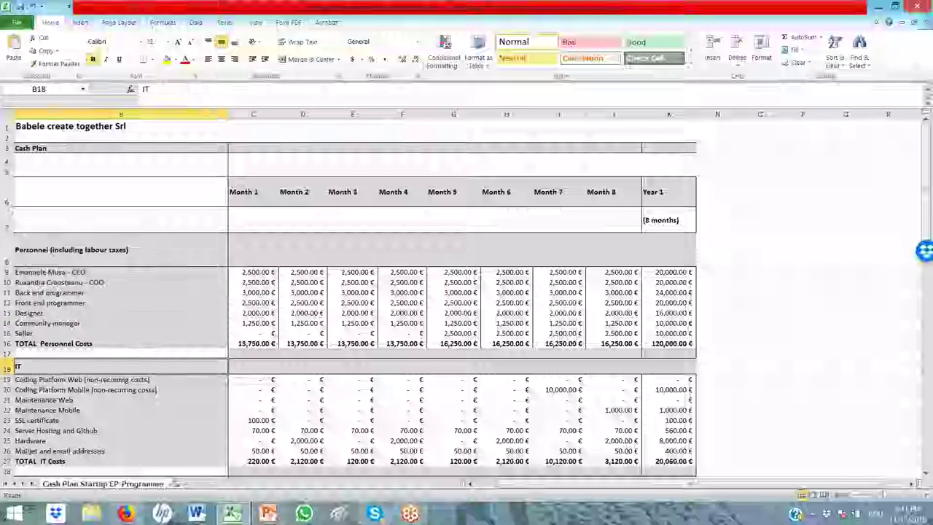
- Review the IT cost lines down to the Marketing-/Sales-Outgoings heading
key("Down")
key("Down")
key("Down")
key("Down")
key("Down")
key("Down")
key("Down")
key("Down")
key("Down")
key("Down")
key("Down")
key("Down")
key("Down")
key("Up")
key("Up")
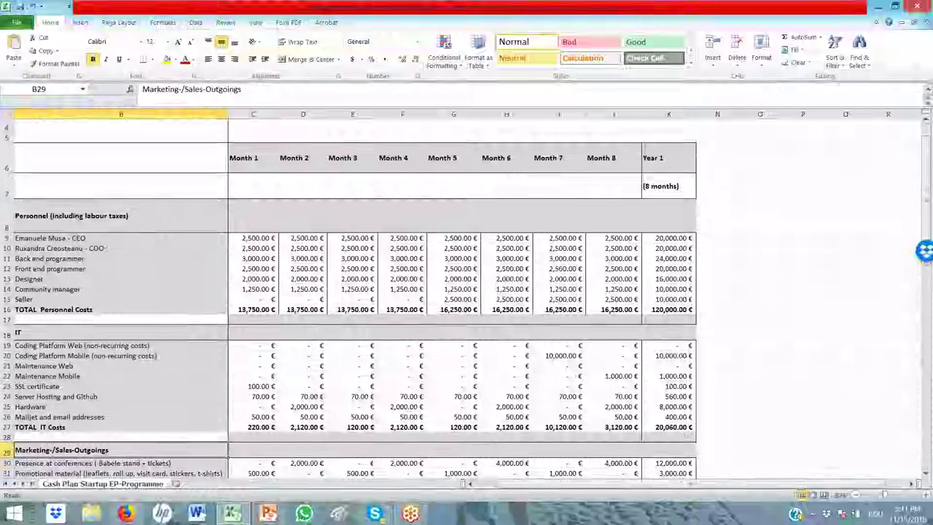
- Review the cost lines in the Marketing-/Sales-Outgoings and Other categories
key("Down")
key("Down")
key("Down")
key("Down")
key("Down")
key("Down")
key("Down")
key("Down")
key("Down")
key("Down")
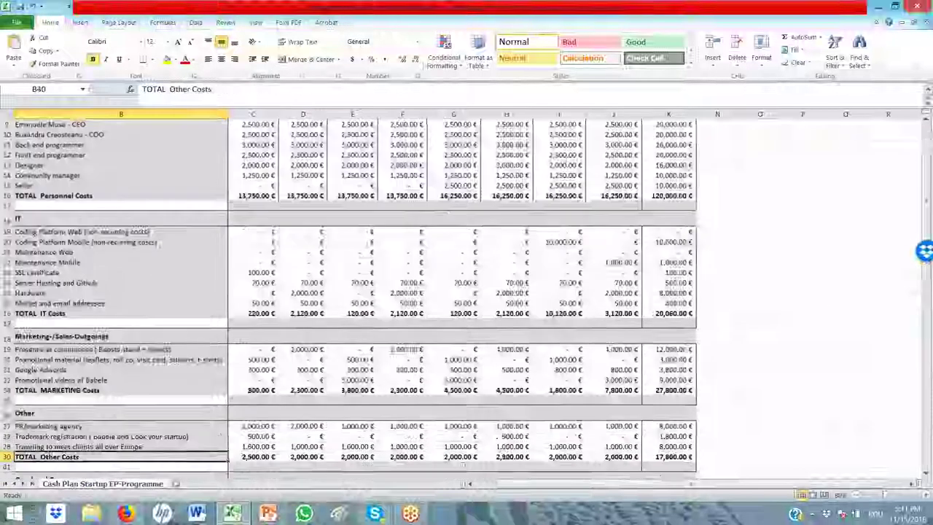
key("Up")
key("Up")
key("Up")
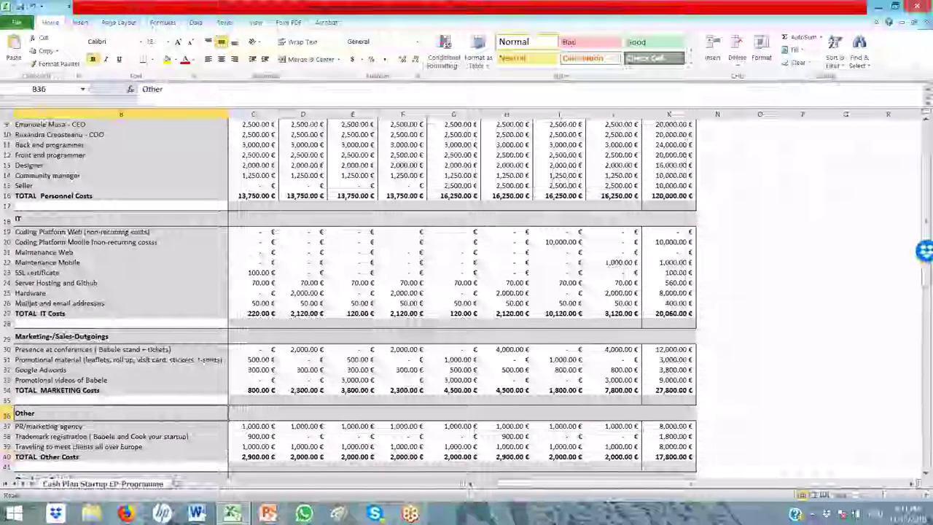
key("Down")
key("Down")
- Go back up through the cost categories to the top of the cash plan
key("Up")
key("Up")
key("Up")
key("Up")
key("Up")
key("Up")
key("Up")
key("Up")
key("Up")
key("Up")
key("Up")
key("Up")
key("Up")
key("Up")
key("Up")
key("Up")
key("Up")
key("Up")
key("Up")
key("Up")
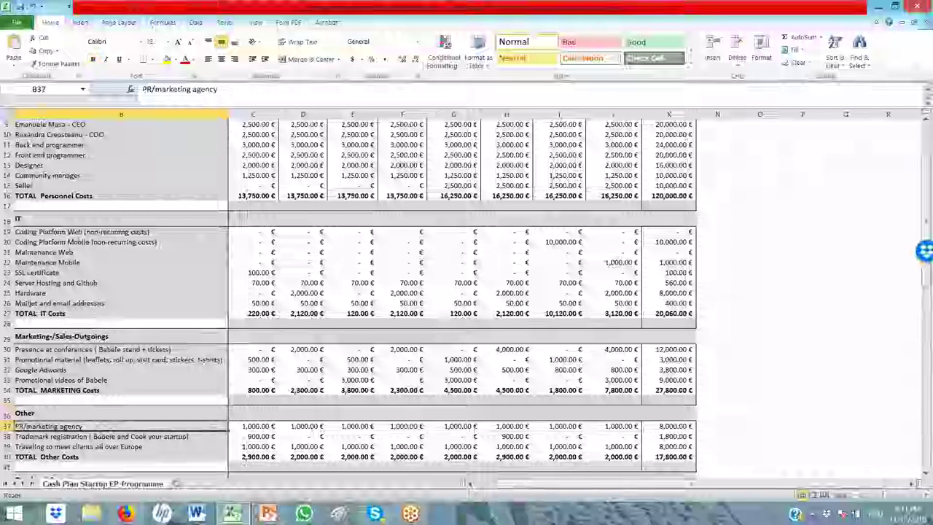
key("Up")
key("Up")
key("Up")
key("Up")
key("Up")
key("Up")
key("Up")
key("Up")
key("Up")
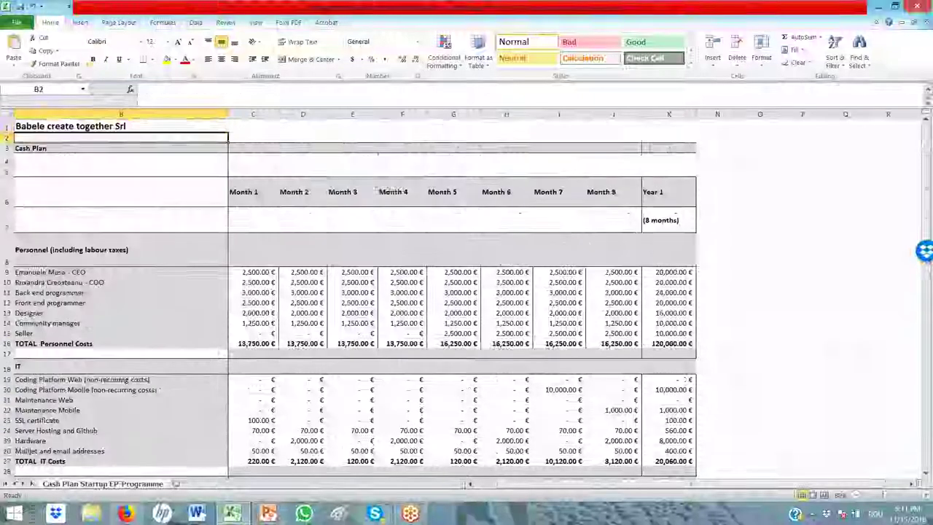
- Examine the Personnel section's CEO line and its Month 1 cost
key("Down")
key("Down")
key("Down")
key("Down")
key("Down")
key("Down")
key("Down")
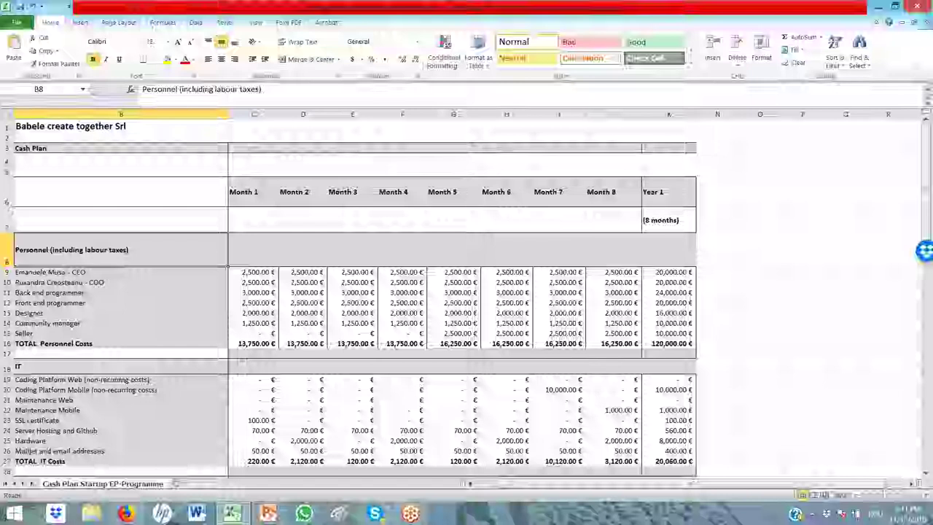
key("Down")
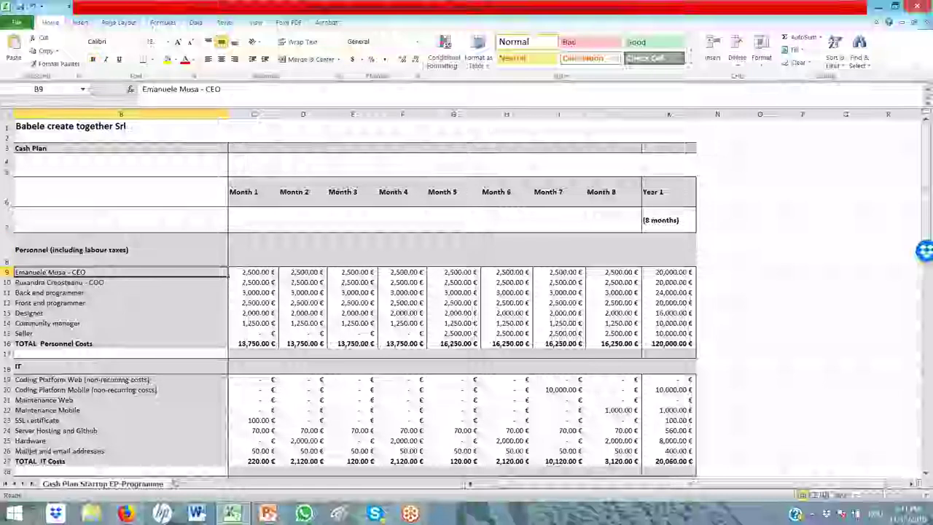
key("Right")
key("Up")
key("Up")
key("Up")
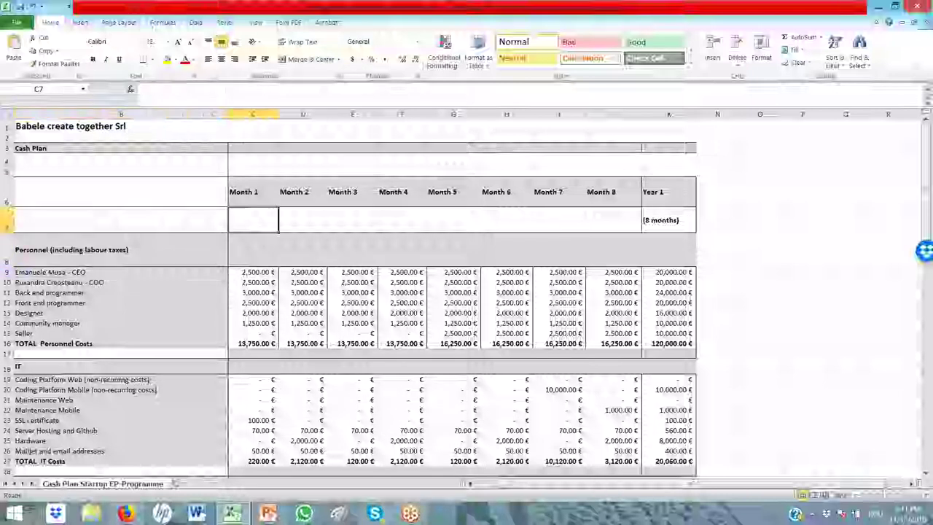
key("Down")
key("Down")
key("Down")
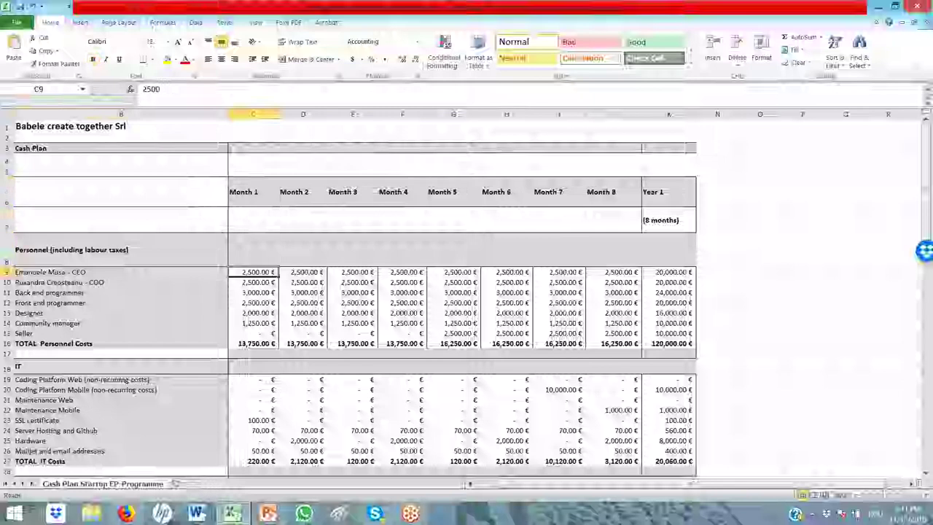
- Look across the CEO row's monthly costs through the Year 1 column and return to Month 1
key("Left")
key("Left")
key("Right")
key("Right")
key("Right")
key("Right")
key("Right")
key("Right")
key("Right")
key("Right")
key("Right")
key("Right")
key("Right")
key("Right")
key("Right")
key("Right")
key("Right")
key("Right")
key("Right")
key("Right")
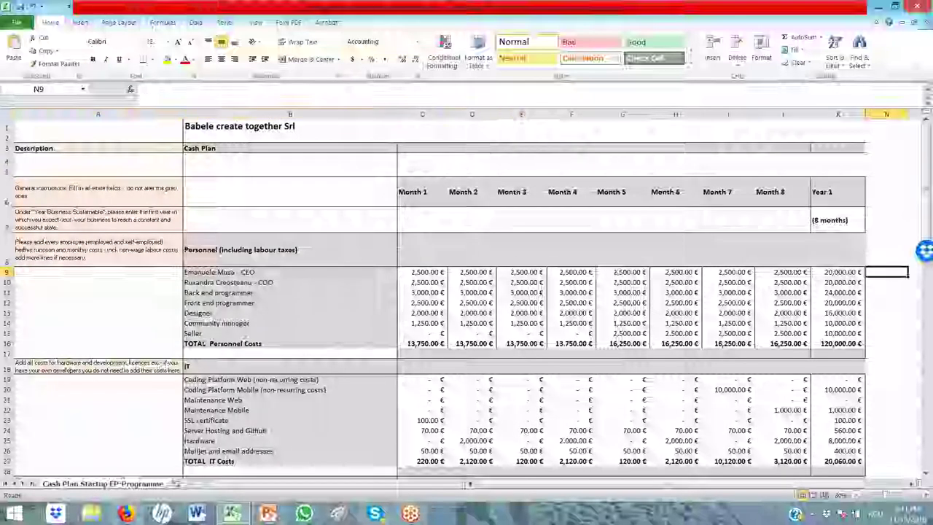
key("Left")
key("Left")
key("Left")
key("Left")
key("Left")
key("Left")
key("Left")
key("Left")
key("Left")
key("Left")
key("Left")
key("Left")
key("Left")
key("Left")
key("Left")
key("Left")
key("Left")
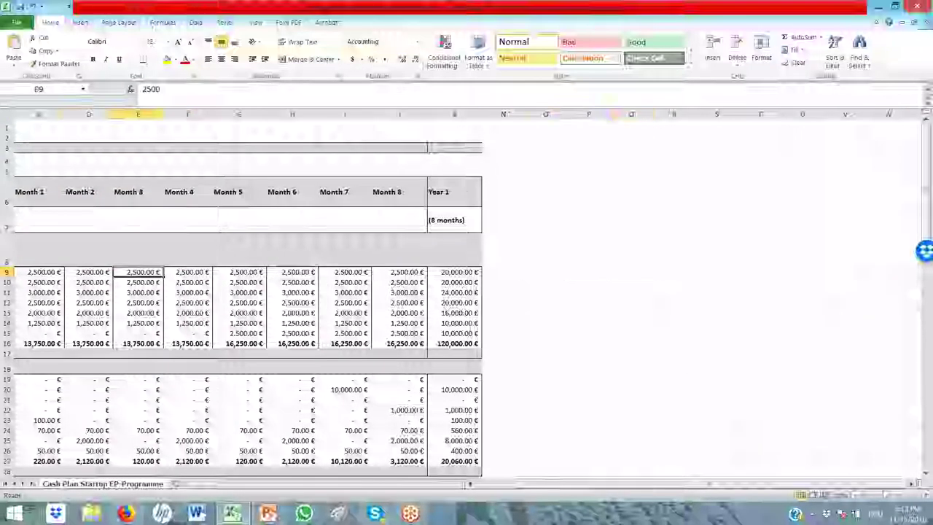
key("Right")
key("Right")
key("Right")
key("Right")
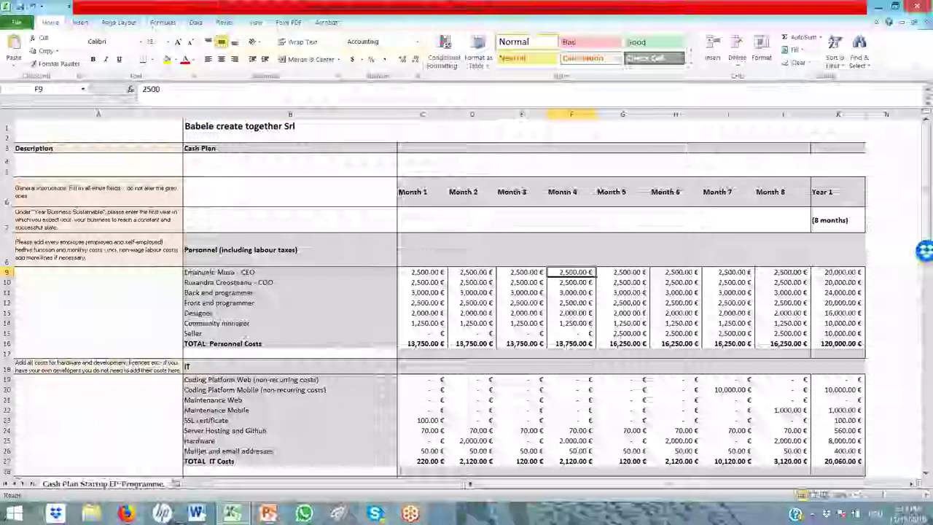
key("Left")
key("Left")
key("Left")
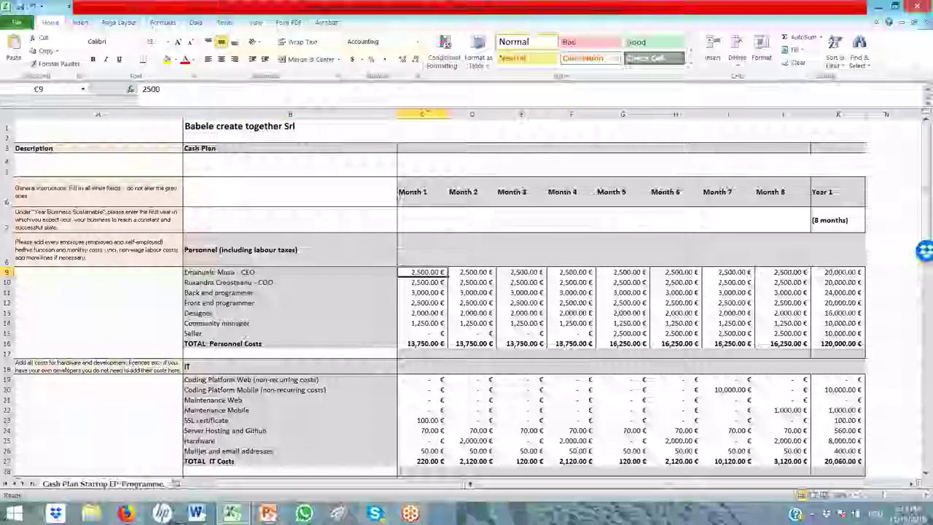
- Examine the roles listed under Personnel, from the CEO to the community manager, and the section heading
key("Left")
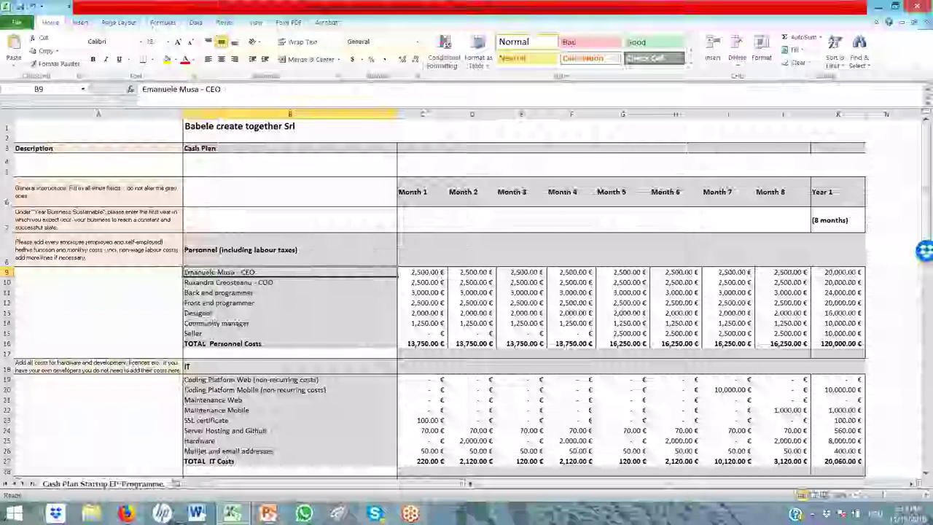
key("Down")
key("Down")
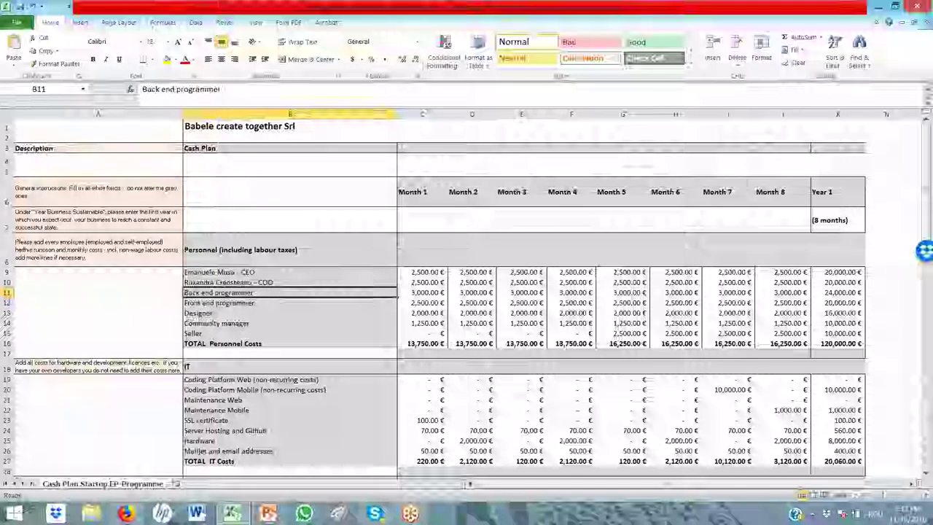
left_click(218, 303)
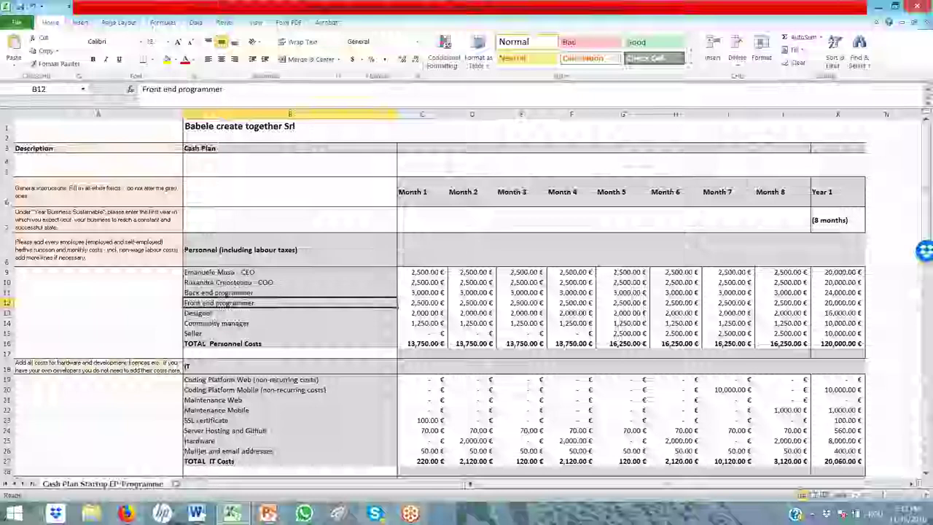
left_click(218, 313)
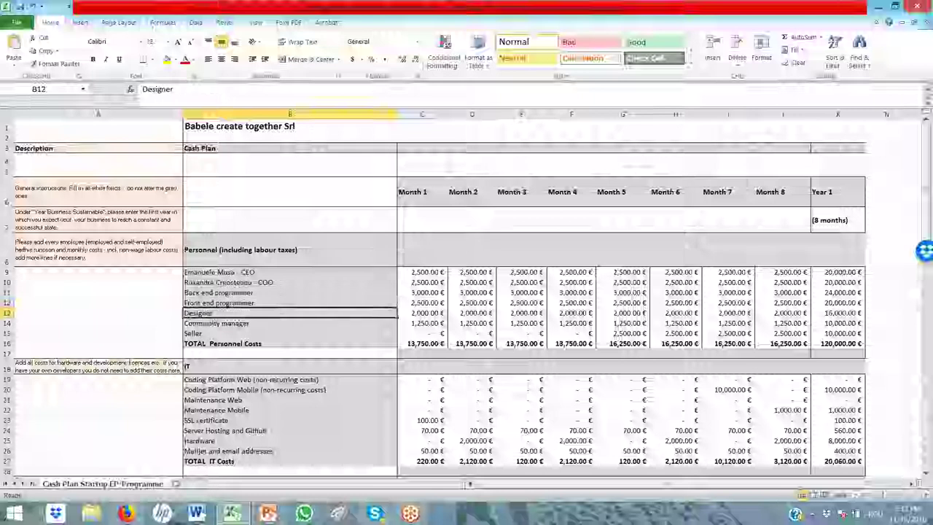
left_click(219, 323)
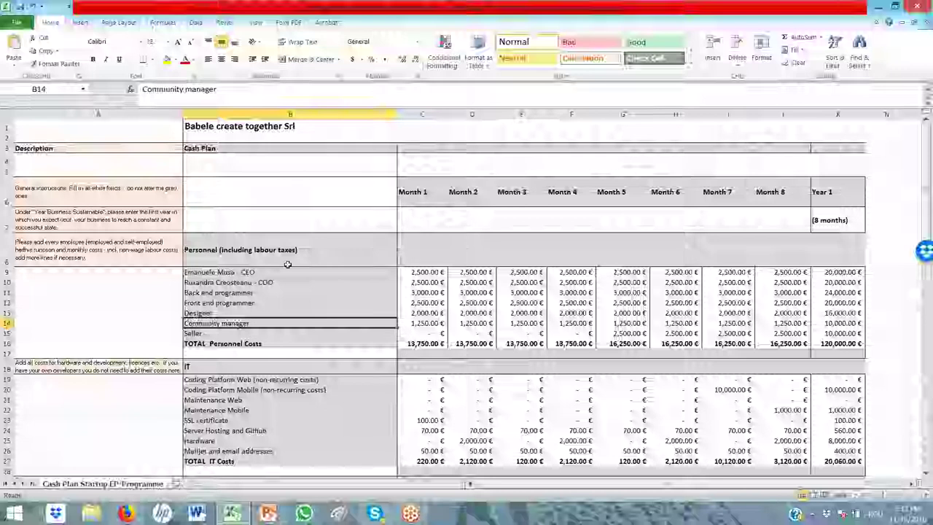
left_click(241, 249)
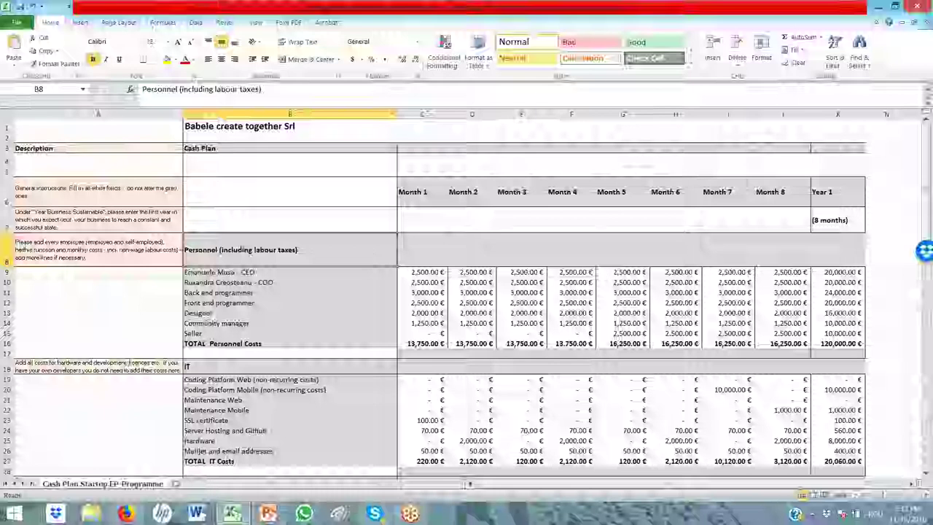
- Examine the IT cost lines from Coding Platform Web onward and the SSL certificate's costs for Months 1 to 3
left_click(314, 380)
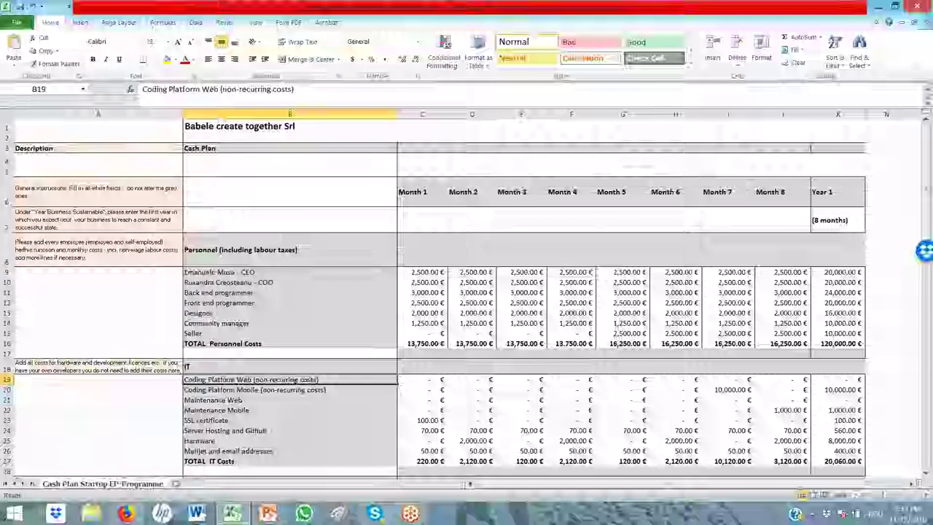
key("Down")
key("Down")
key("Down")
key("Down")
key("Down")
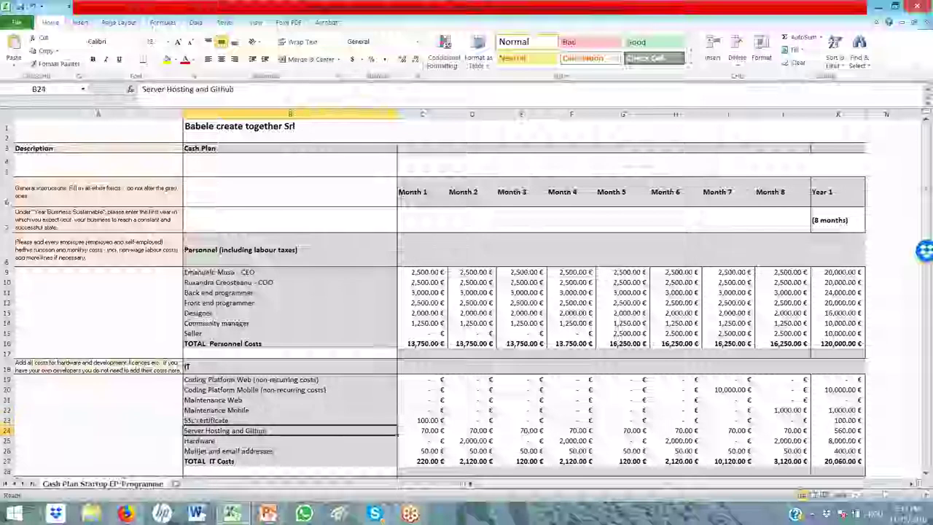
key("Down")
key("Down")
key("Right")
key("Up")
key("Up")
key("Up")
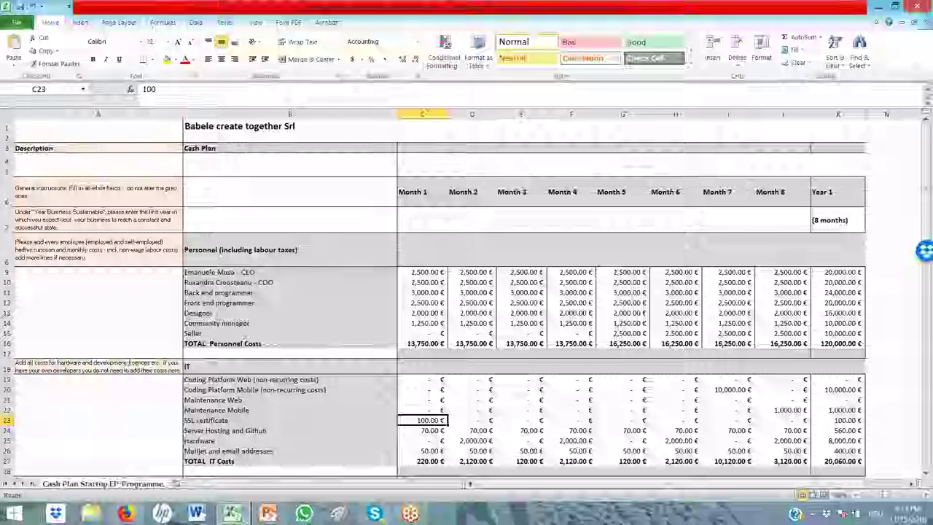
key("Right")
key("Right")
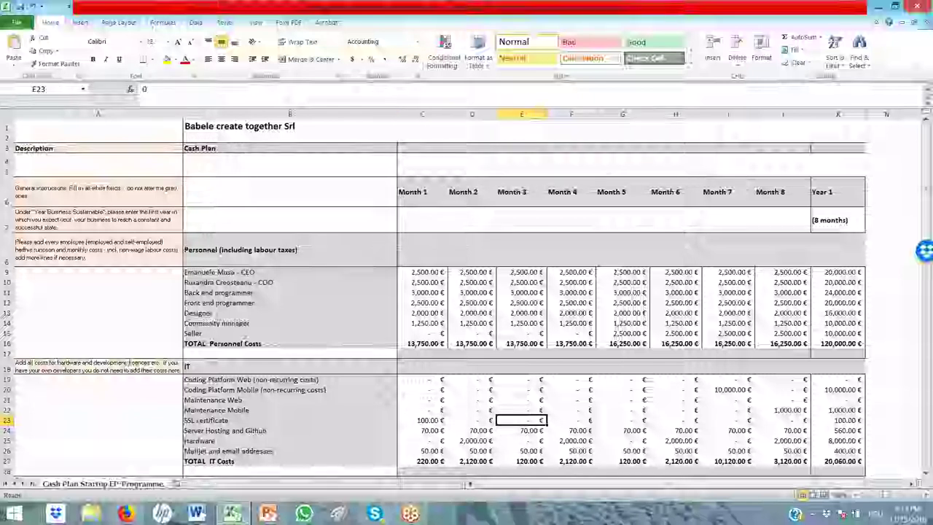
- Examine the Marketing-/Sales-Outgoings lines down to the monthly Google Adwords costs
key("Down")
key("Down")
key("Down")
key("Down")
key("Down")
key("Down")
key("Down")
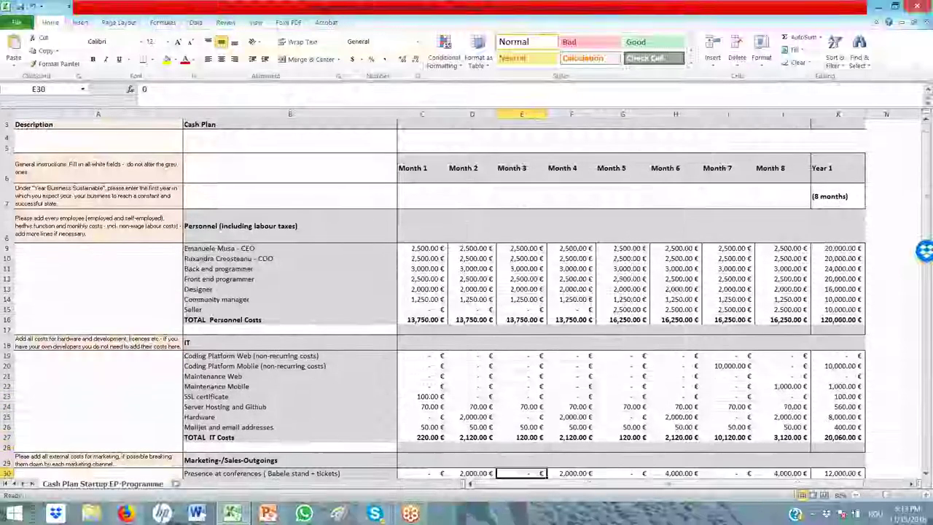
key("Down")
key("Down")
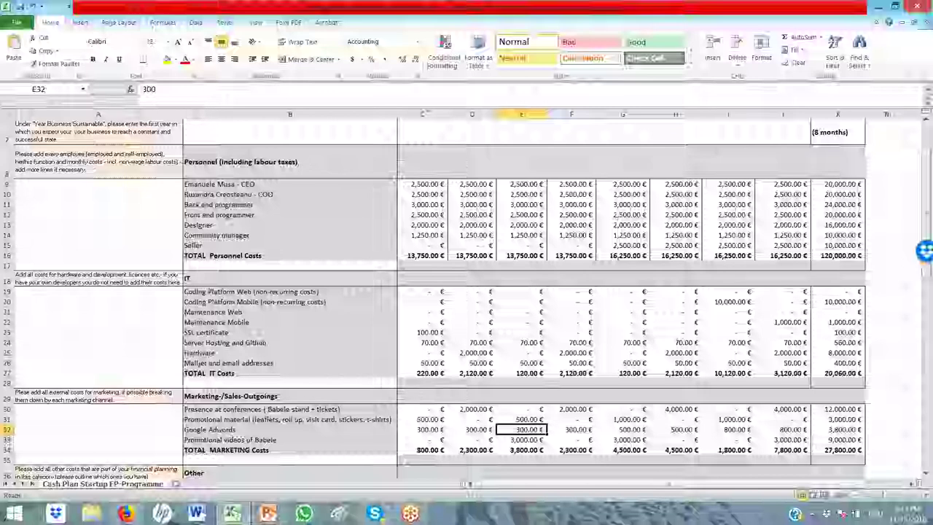
left_click(472, 430)
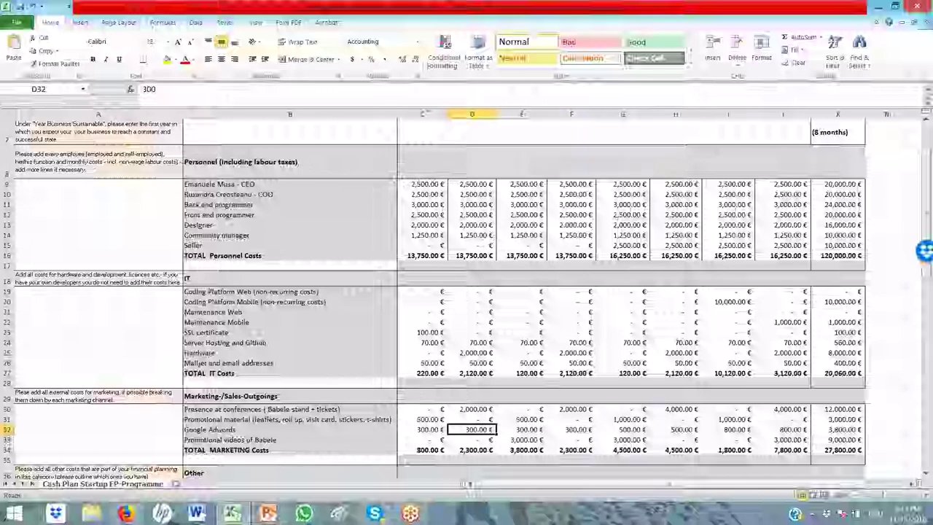
- Examine the Marketing-/Sales-Outgoings heading and its lines, from presence at conferences down to the promotional videos
key("Left")
key("Left")
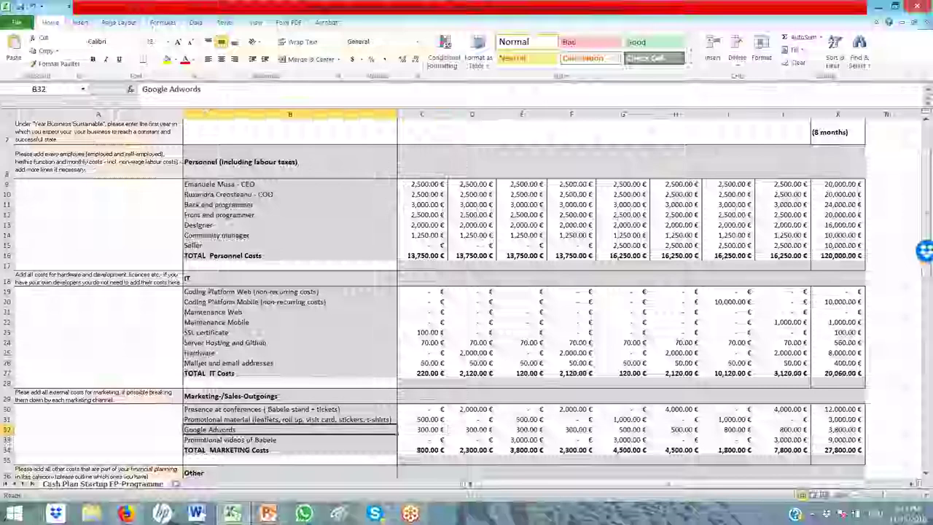
key("Down")
key("Up")
key("Up")
key("Up")
key("Up")
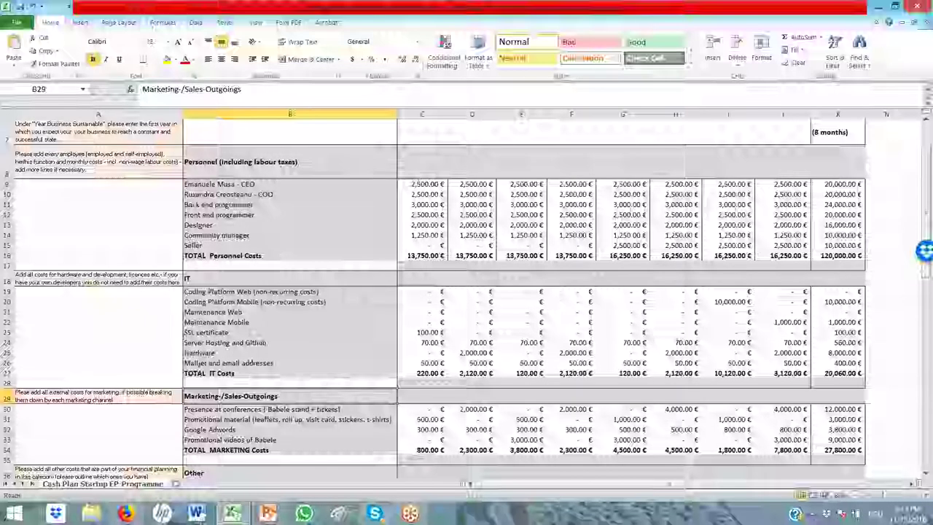
left_click(290, 409)
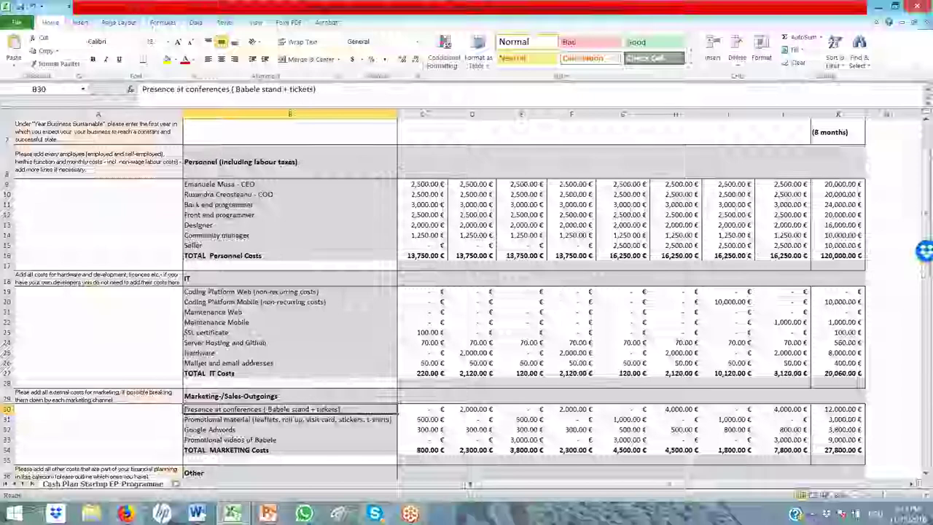
left_click(289, 419)
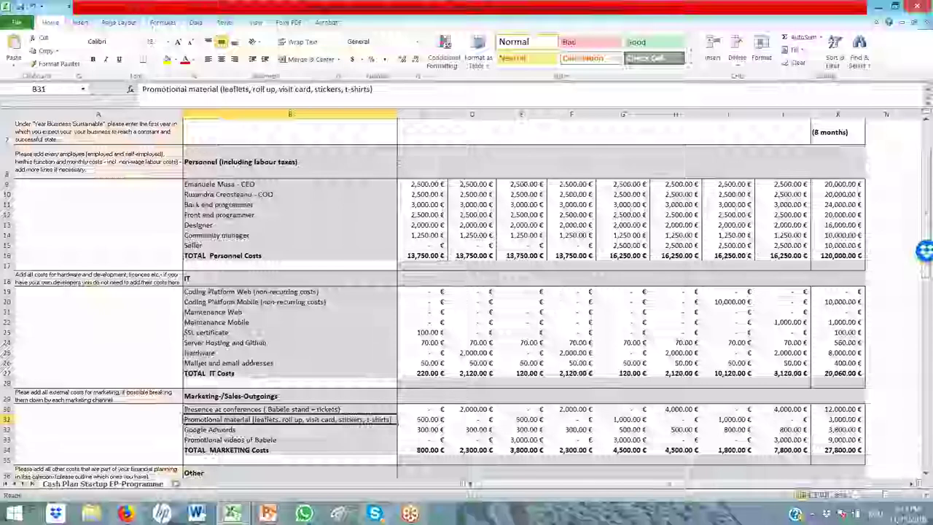
left_click(289, 429)
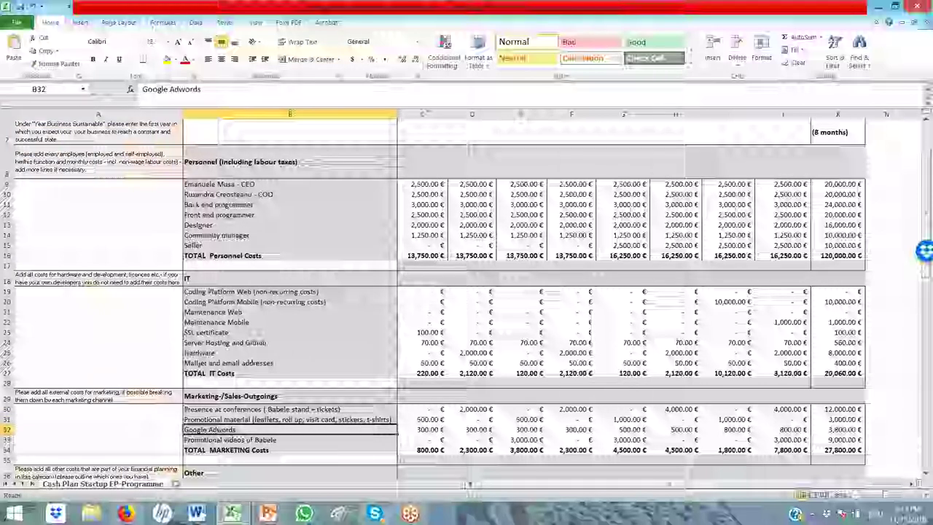
left_click(289, 440)
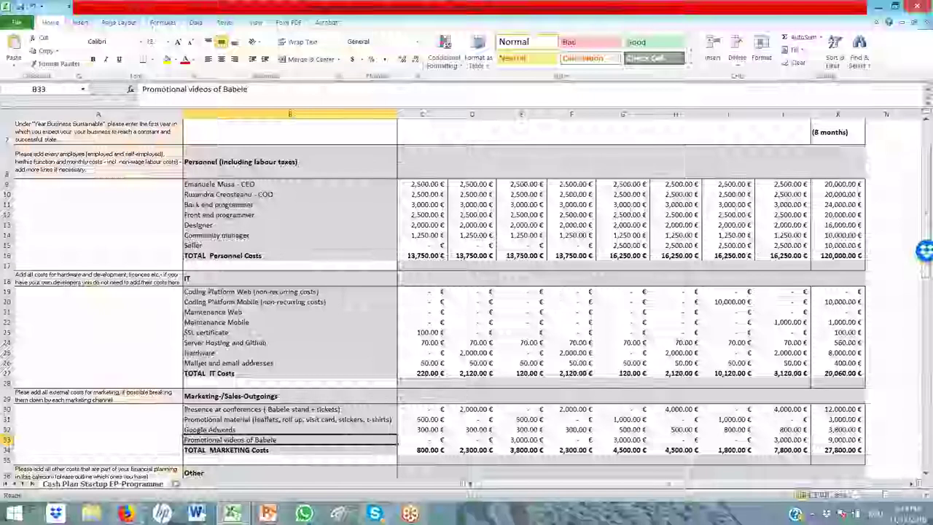
- Examine the Other cost section down to the trademark registration line
key("Down")
key("Down")
key("Down")
key("Down")
key("Down")
key("Down")
key("Down")
key("Down")
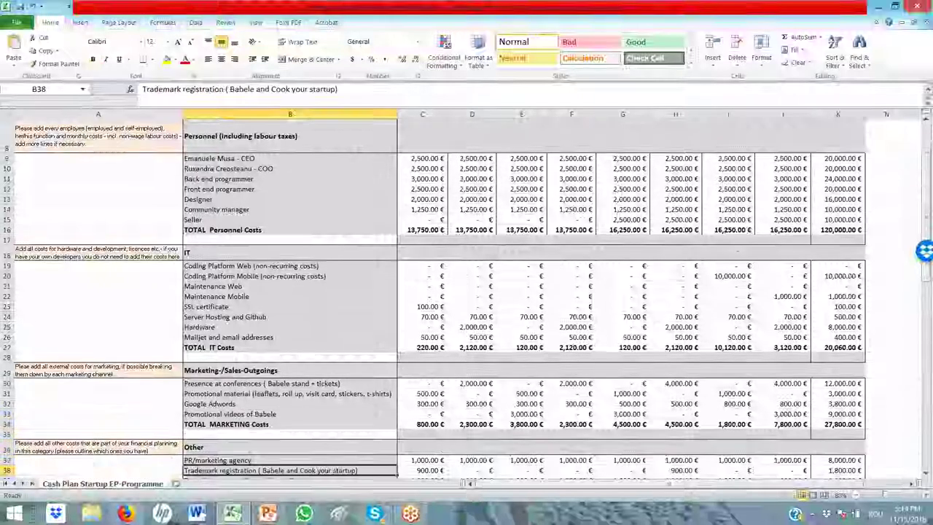
- Examine the Overhead Costs lines for accounting fees, legal consulting and office space
key("Down")
key("Down")
key("Down")
key("Down")
key("Down")
key("Down")
key("Down")
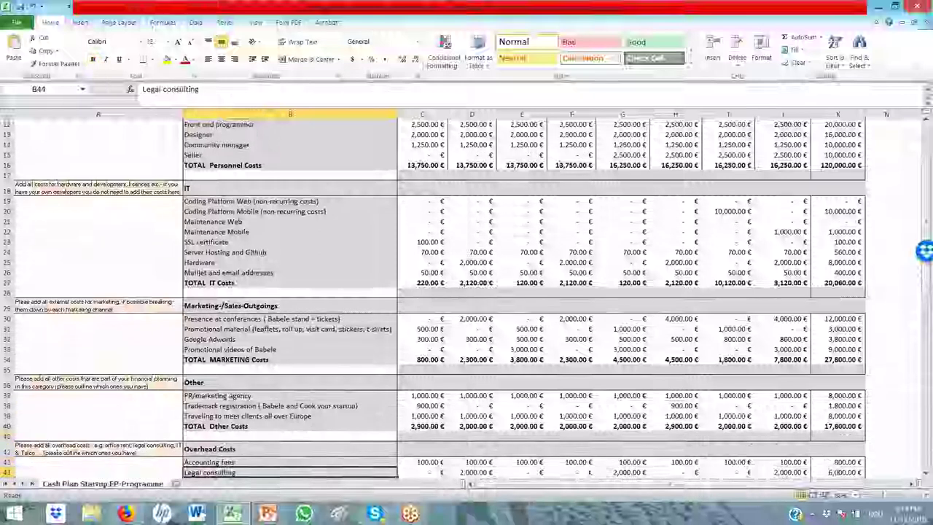
key("Up")
key("Up")
key("Up")
key("Up")
key("Up")
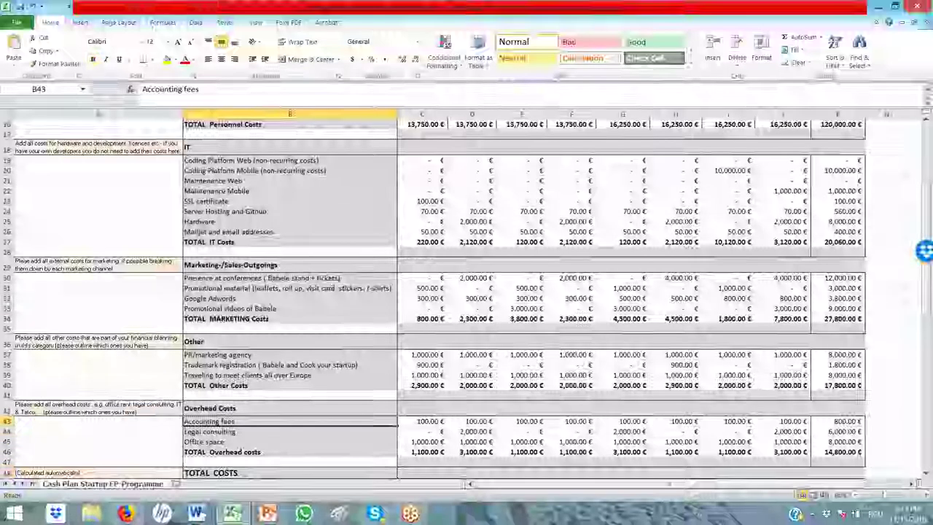
key("Down")
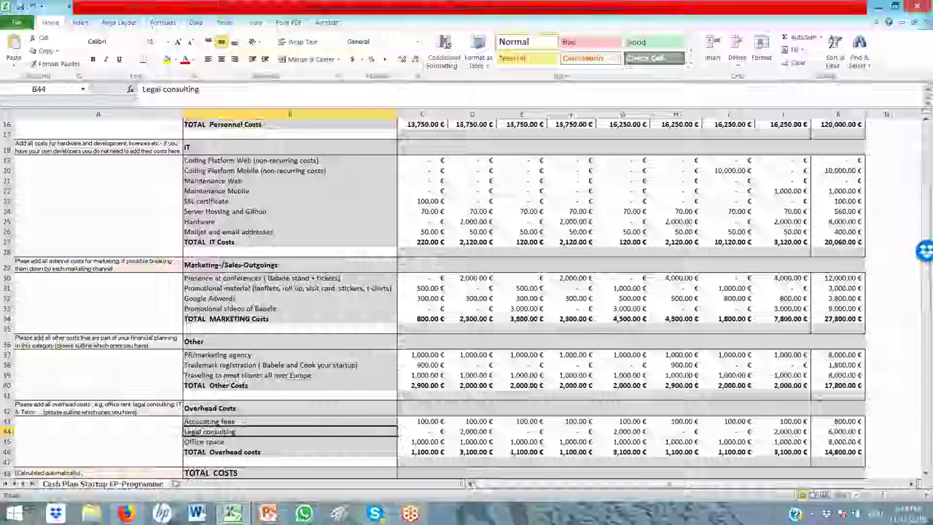
key("Down")
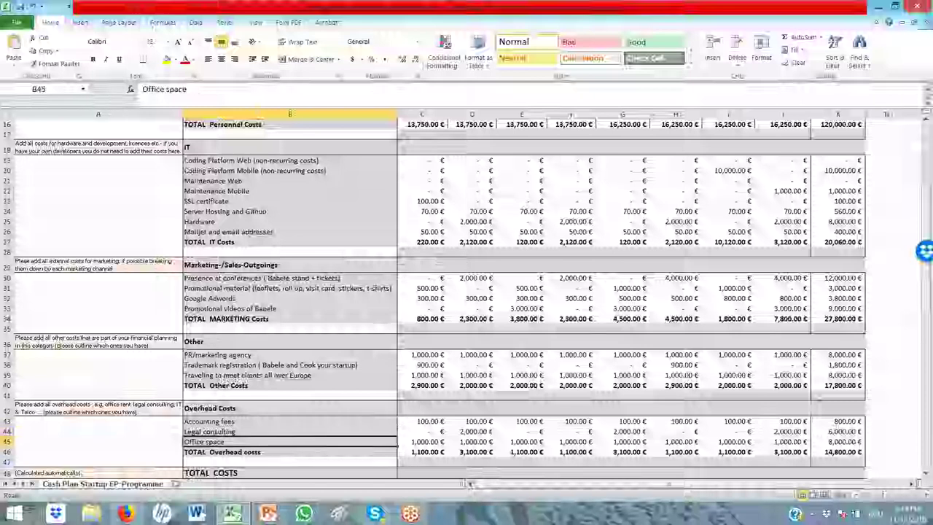
- Examine the monthly figures under TOTAL COSTS, below the overhead section
key("Down")
key("Down")
key("Down")
key("Down")
key("Down")
key("Down")
key("Down")
key("Up")
key("Up")
key("Up")
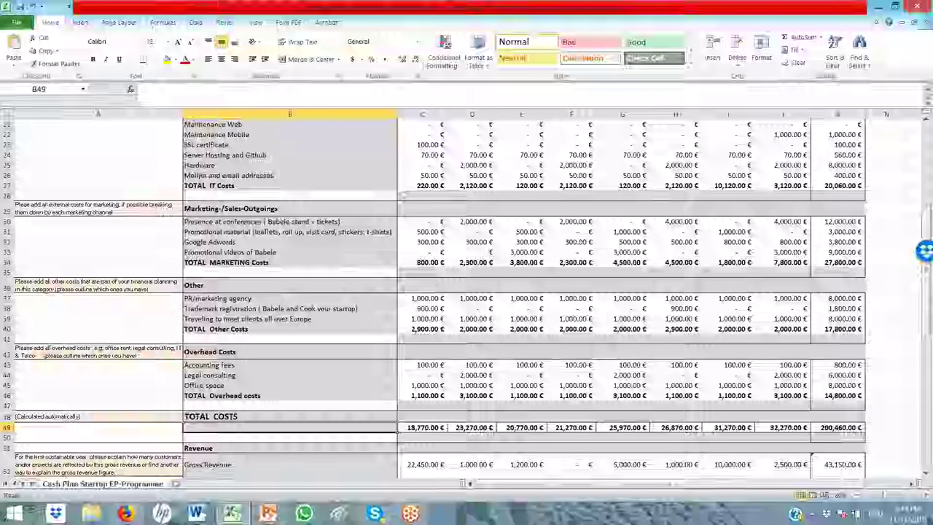
- Examine the Revenue lines through TOTAL NET REVENUE and on to the monthly PROFIT row
key("Down")
key("Down")
key("Down")
key("Down")
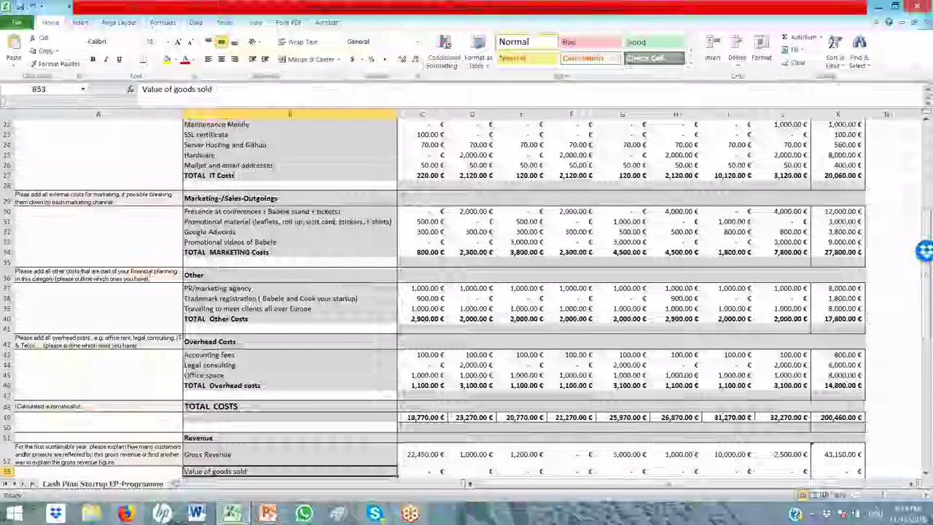
key("Down")
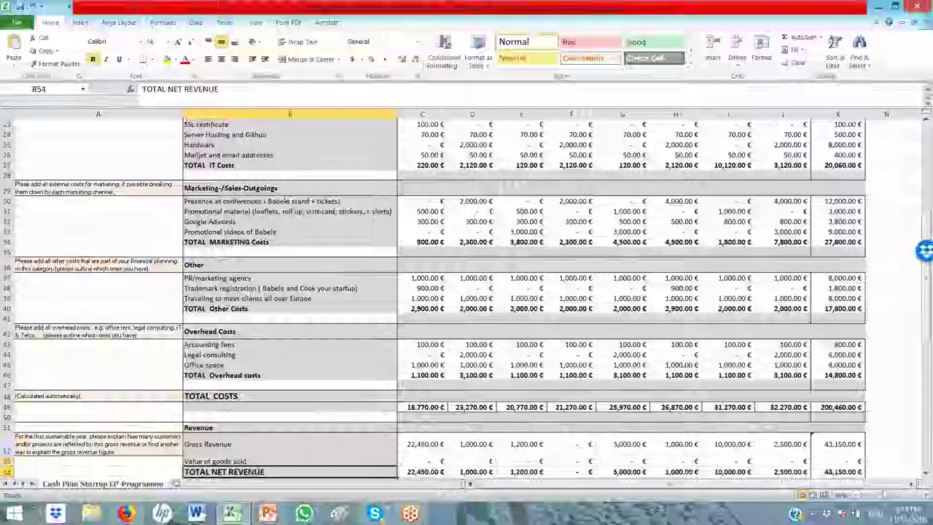
key("Down")
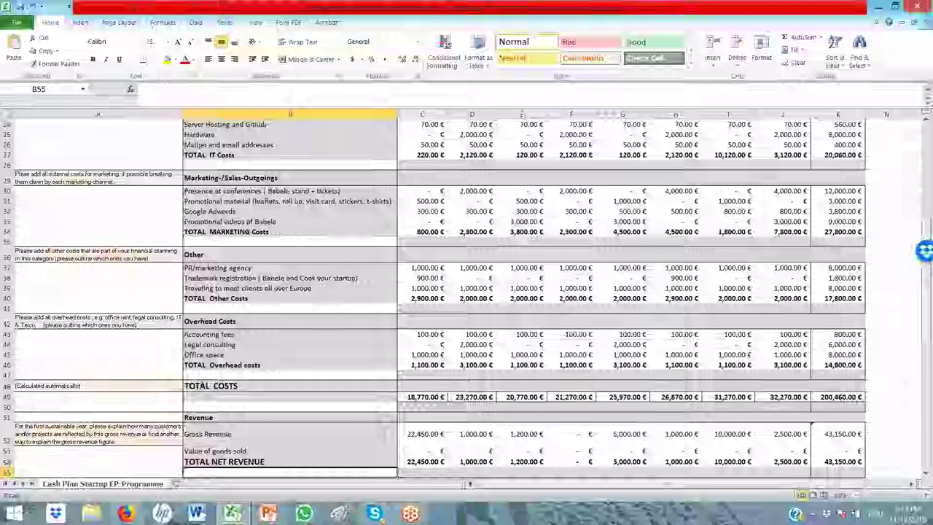
key("Down")
key("Down")
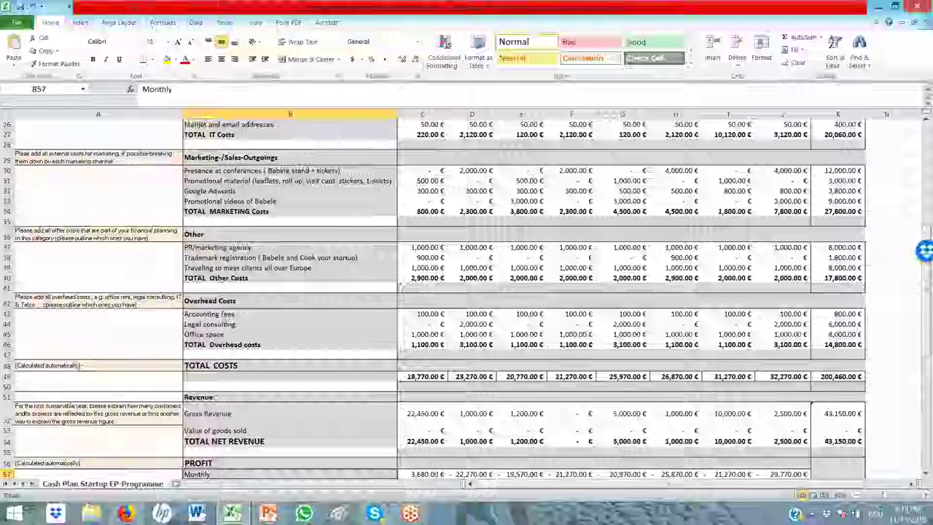
- Switch to the Financial modeling presentation in PowerPoint, start the slide show at Example Babele and advance to Financial Pyramid
mouse_move(269, 514)
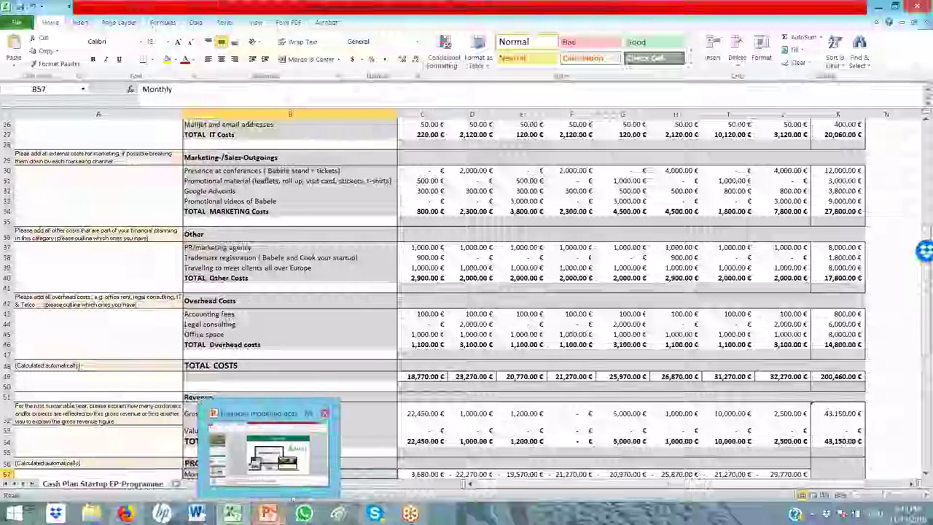
left_click(268, 446)
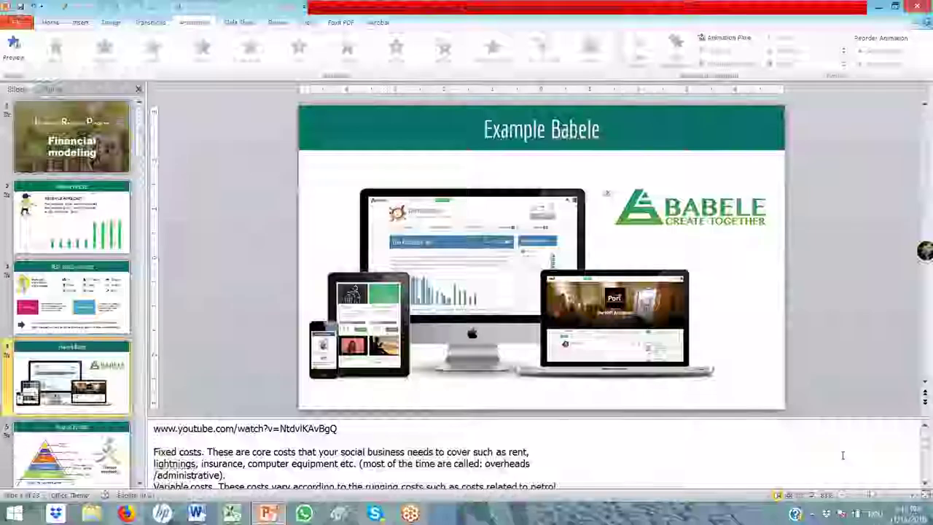
left_click(813, 495)
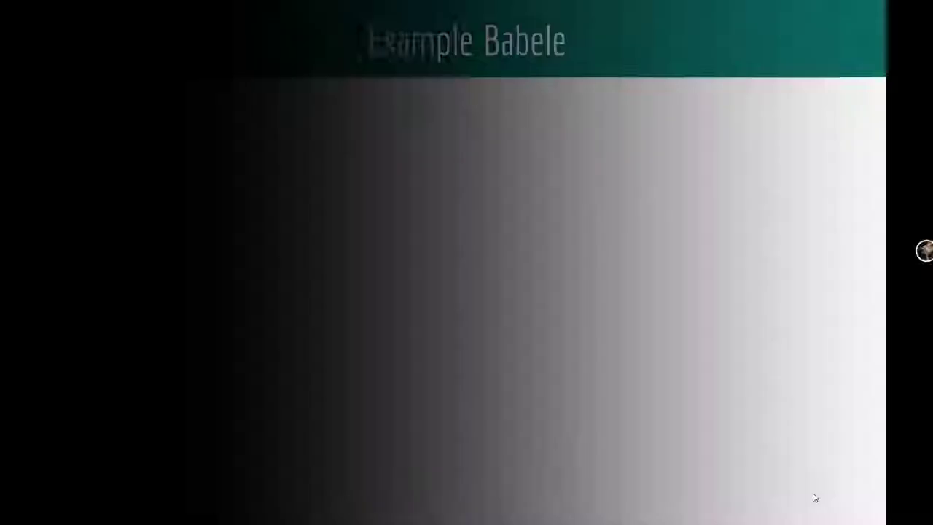
key("Right")
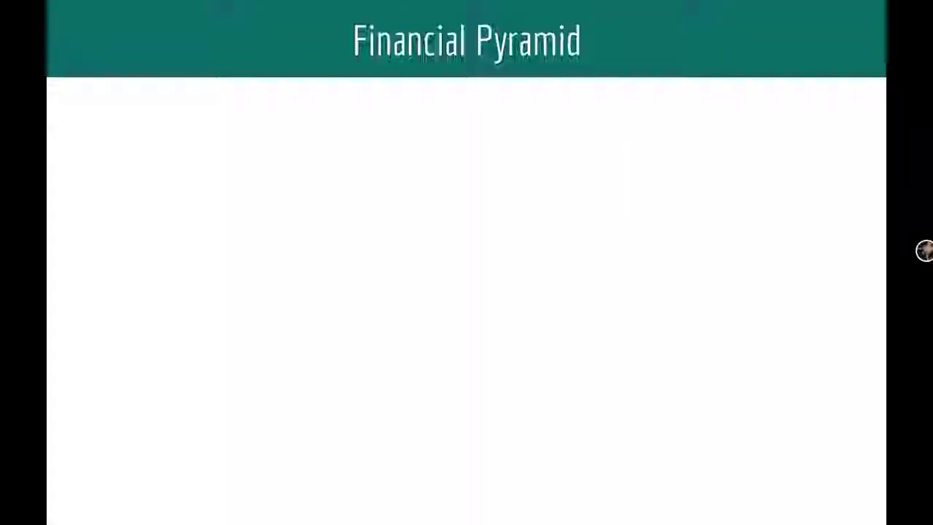